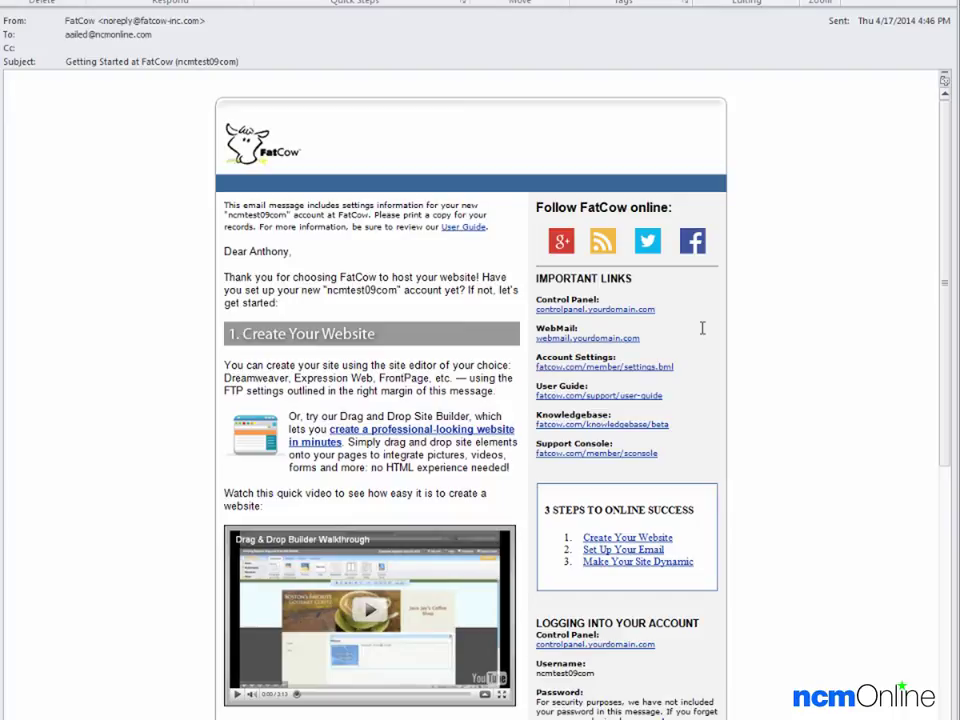
Log into the FatCow Control Panel from the email link and launch the WordPress one-click installer.
left_click(591, 312)
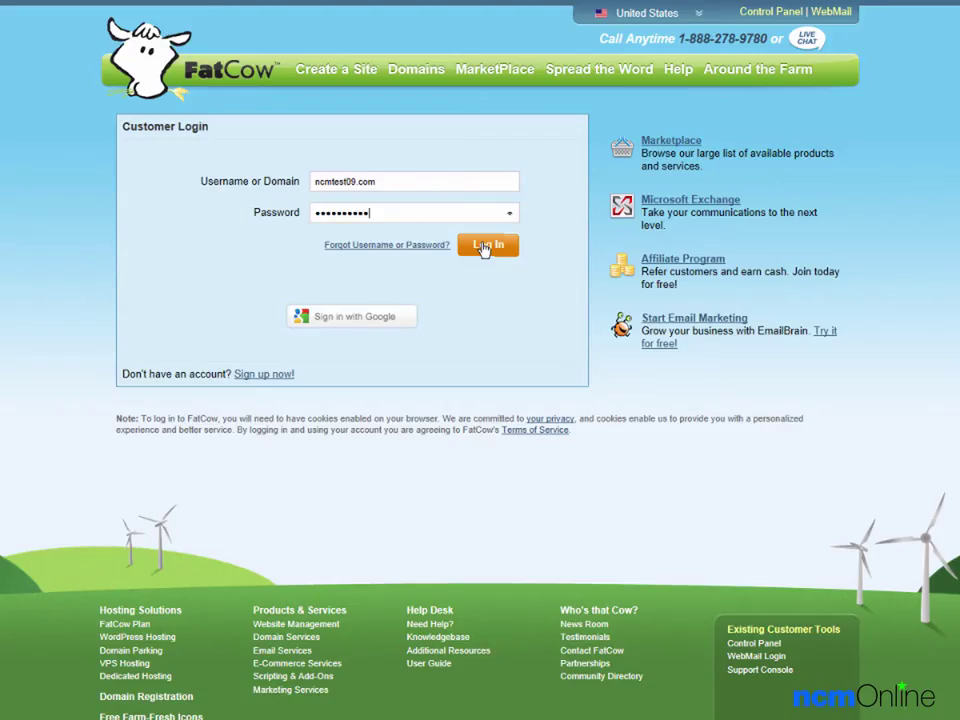
left_click(484, 249)
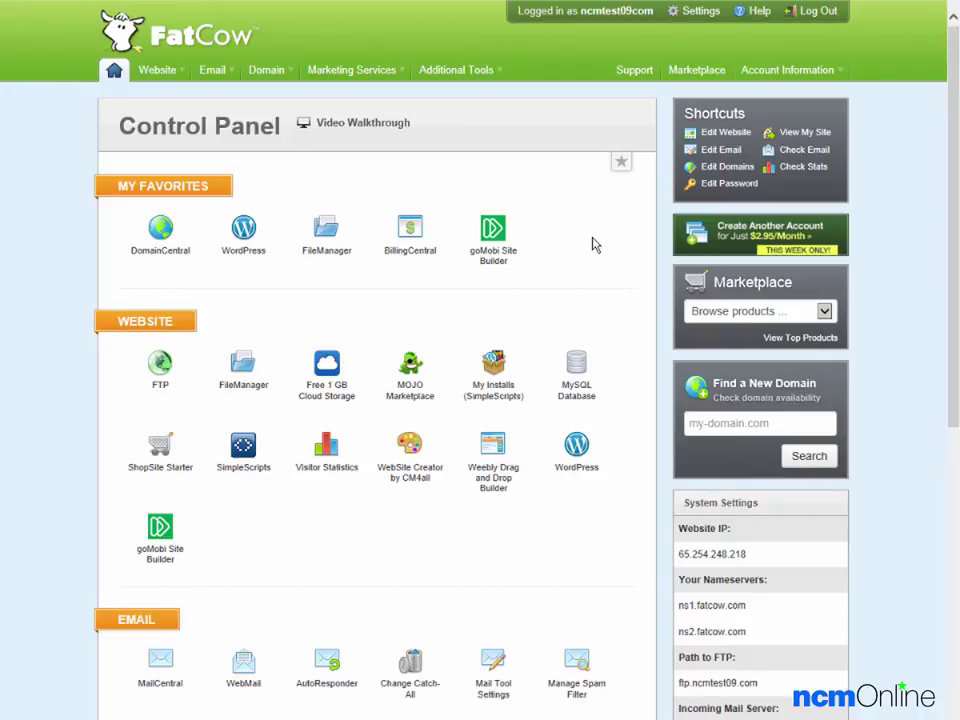
left_click(576, 452)
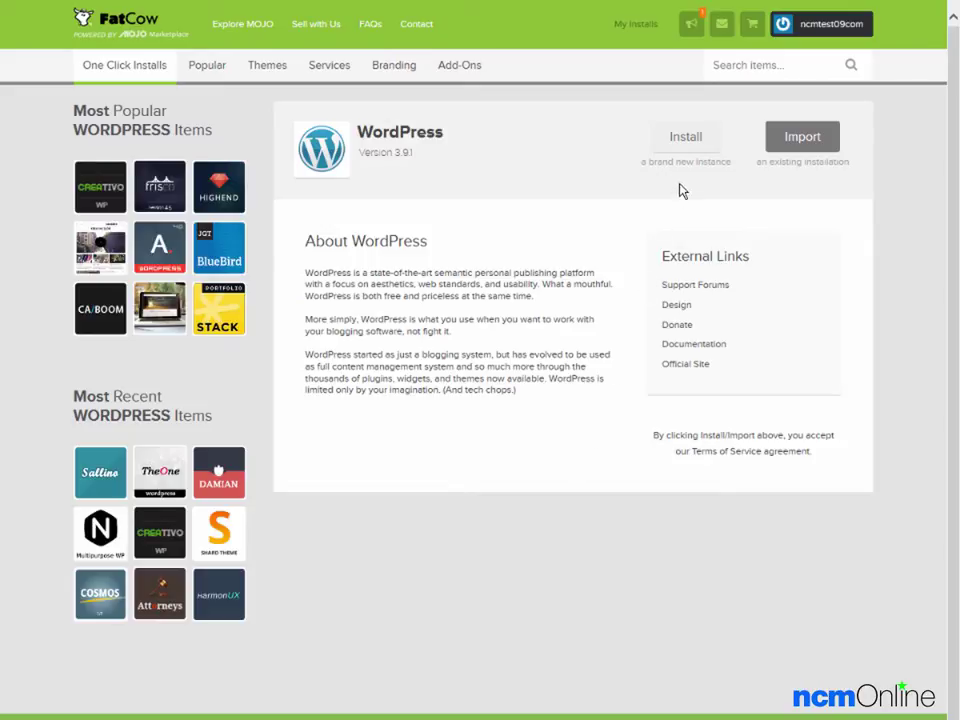
left_click(685, 146)
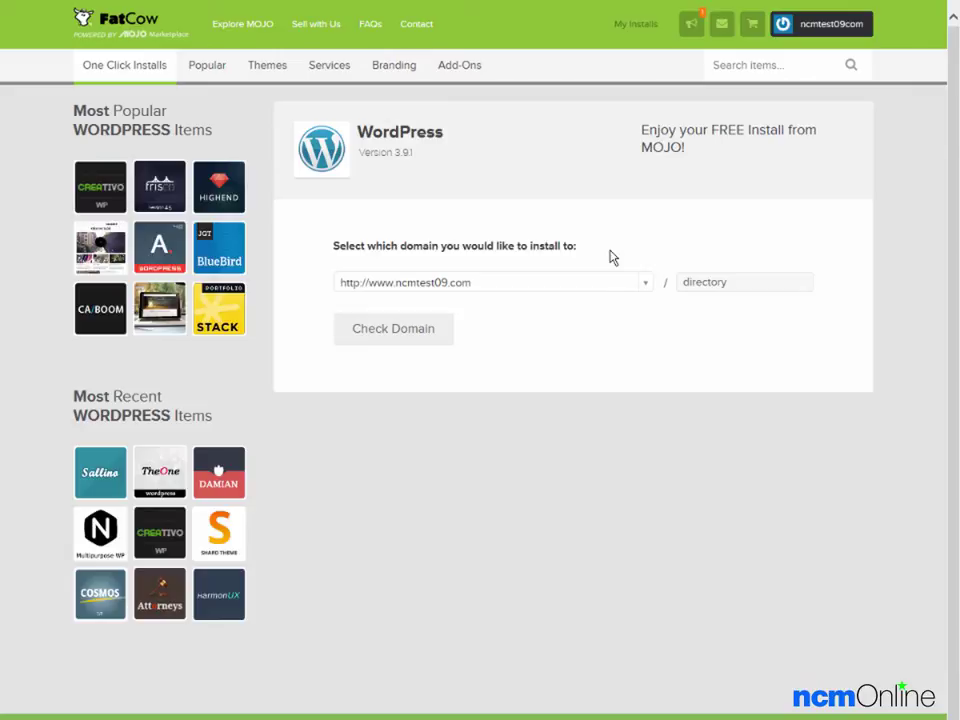
left_click(646, 286)
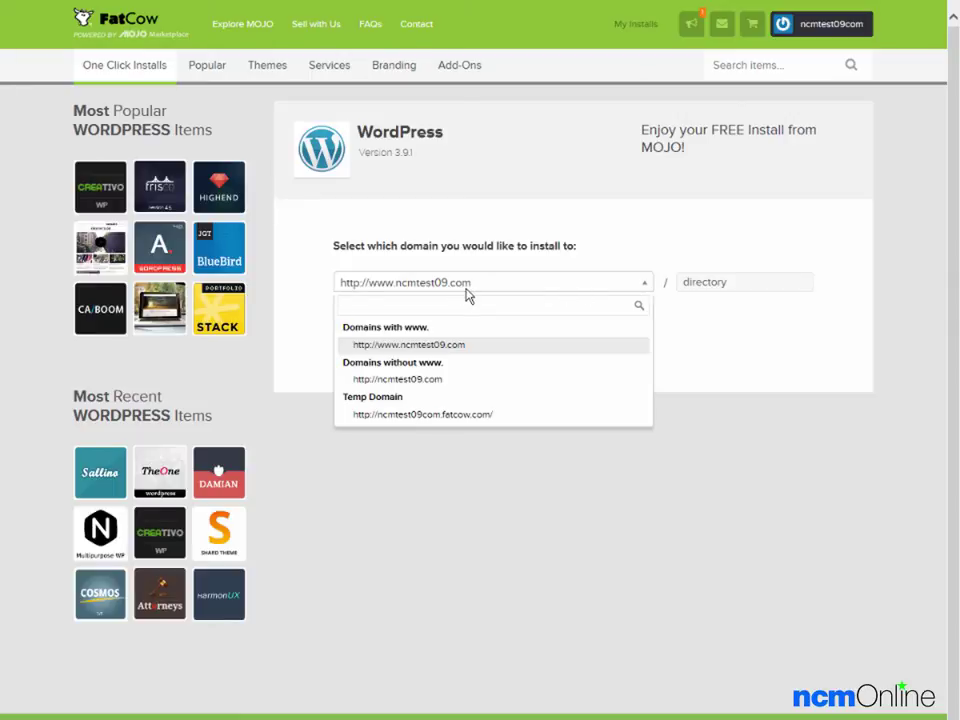
left_click(610, 240)
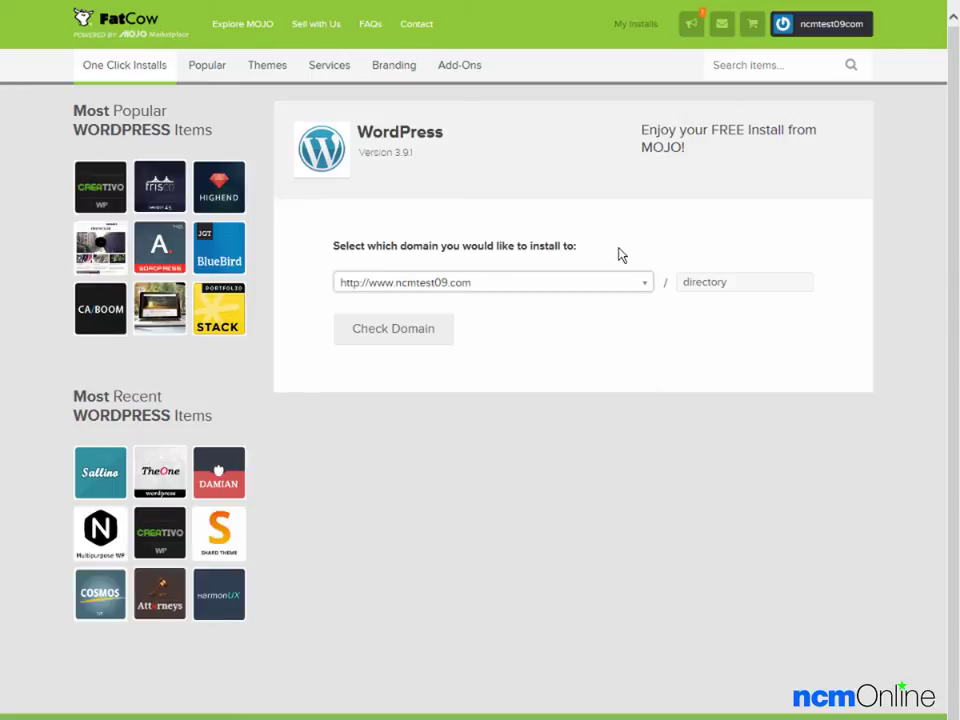
left_click(716, 322)
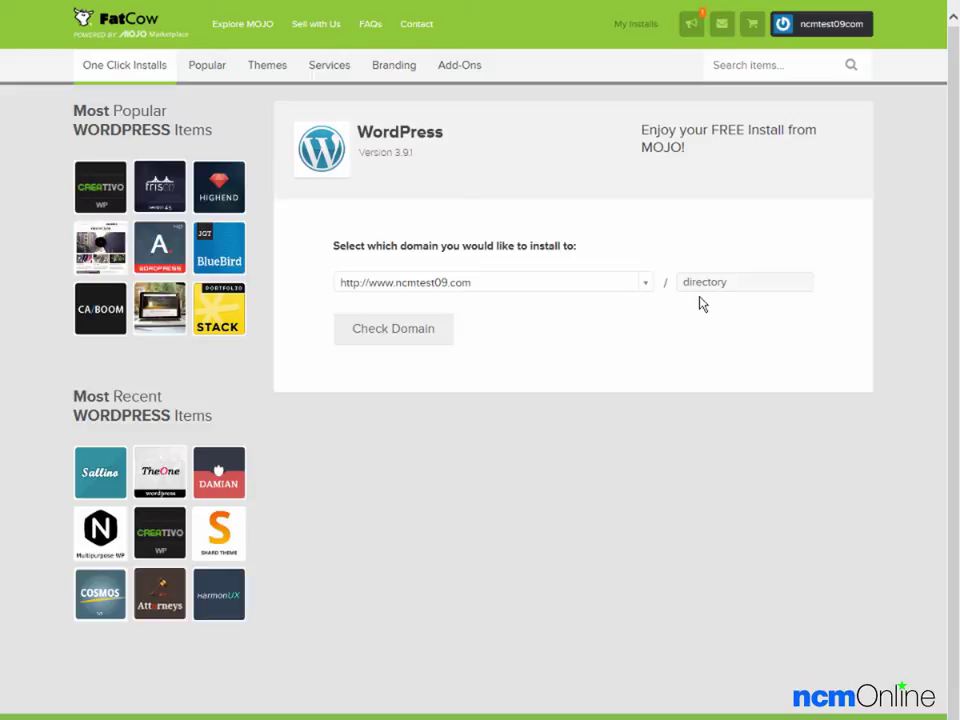
left_click(375, 336)
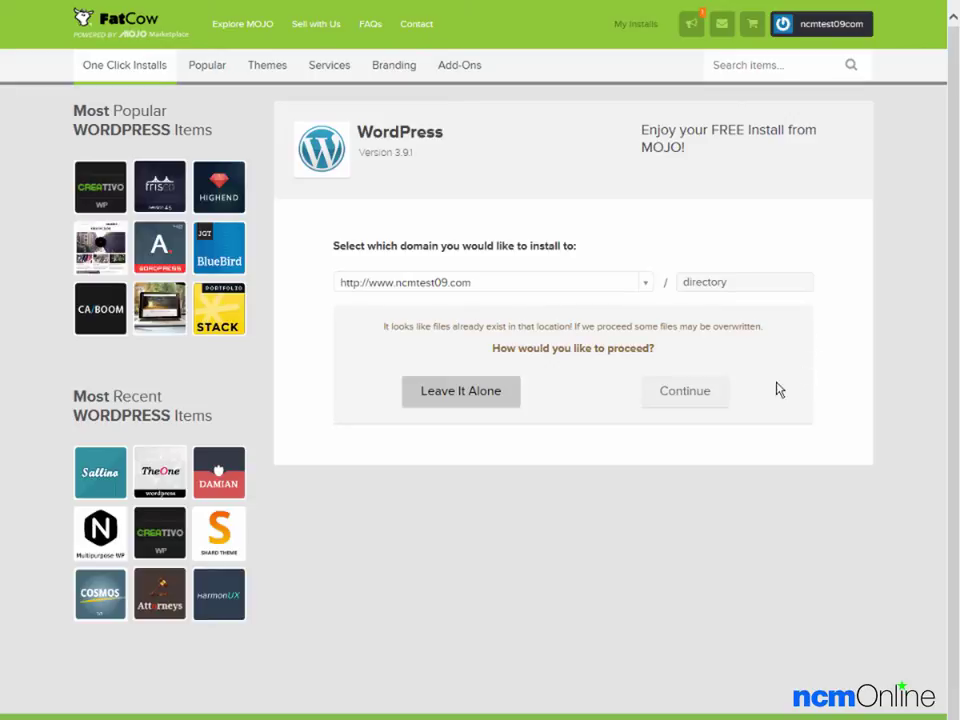
left_click(685, 395)
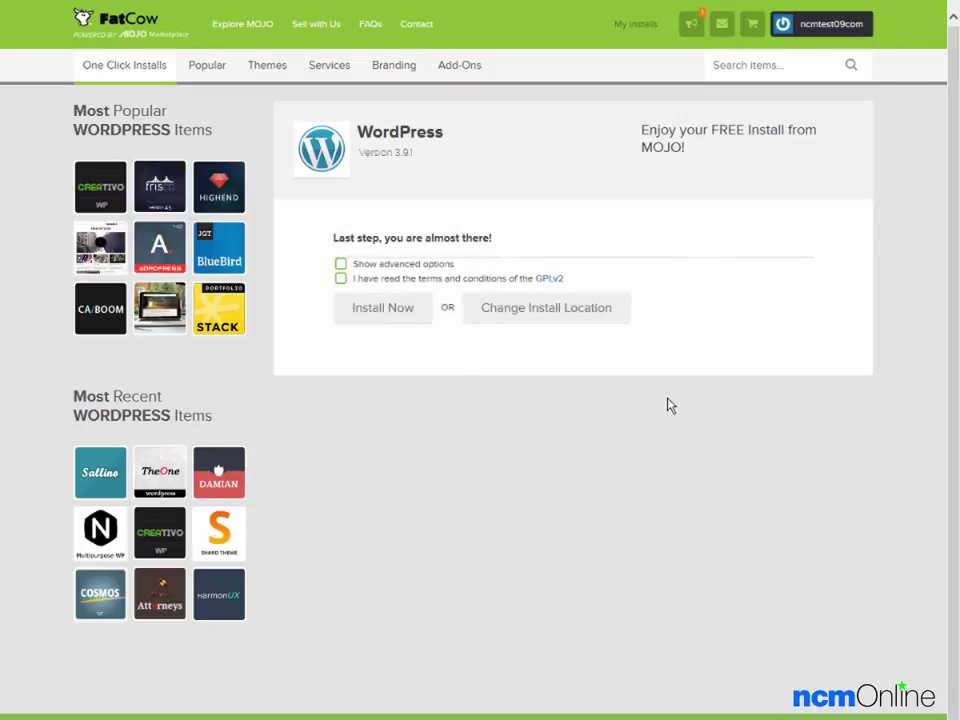
Show advanced options and rename the site from My Site to 'NCM Test Site'.
left_click(340, 264)
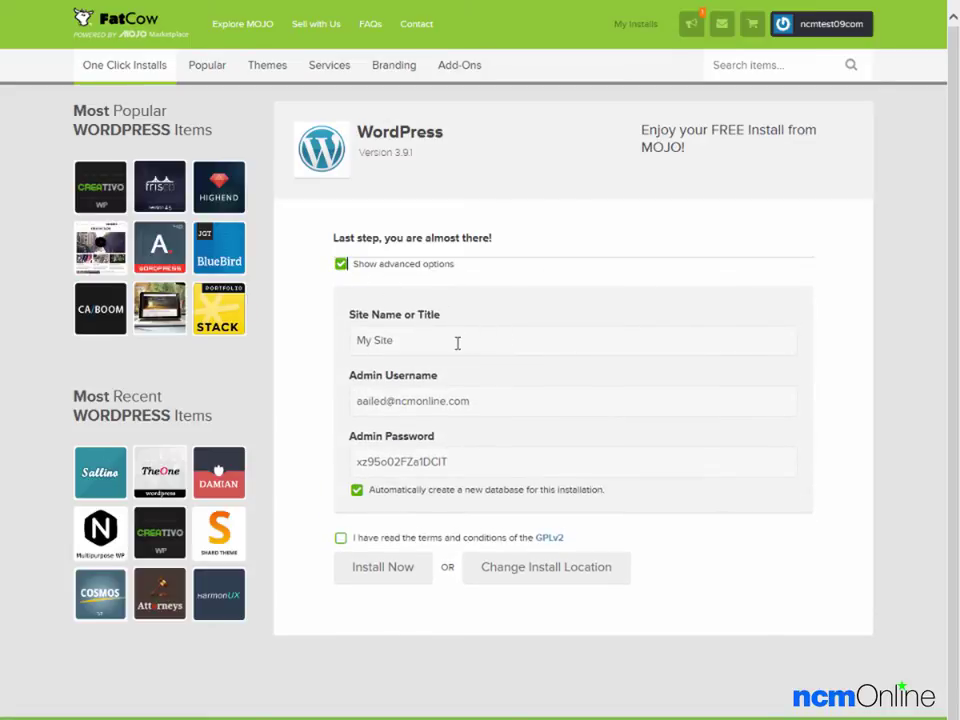
left_click_drag(457, 340, 349, 346)
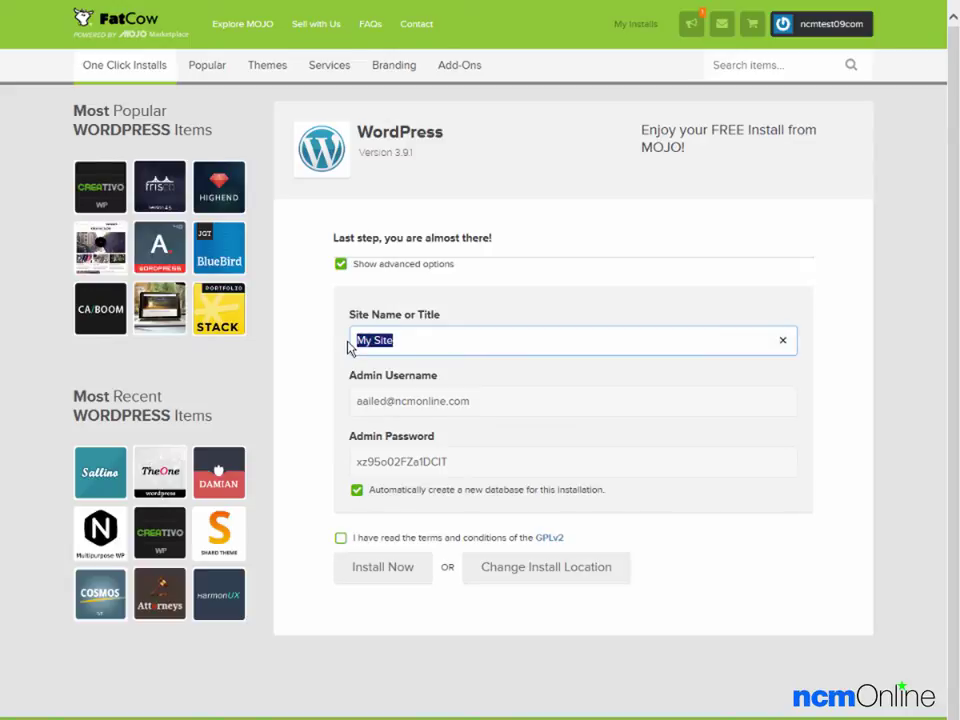
key("BackSpace")
type("NCM Test Site")
left_click(548, 393)
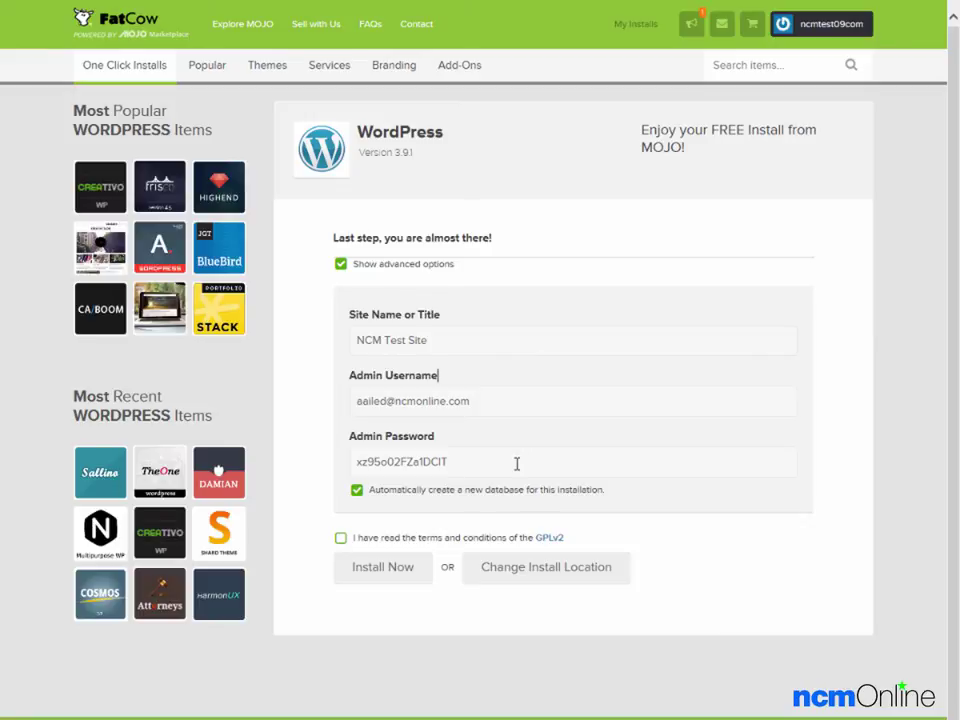
Copy the generated admin password, accept the GPLv2 terms and start the installation.
left_click_drag(514, 463, 330, 470)
right_click(376, 463)
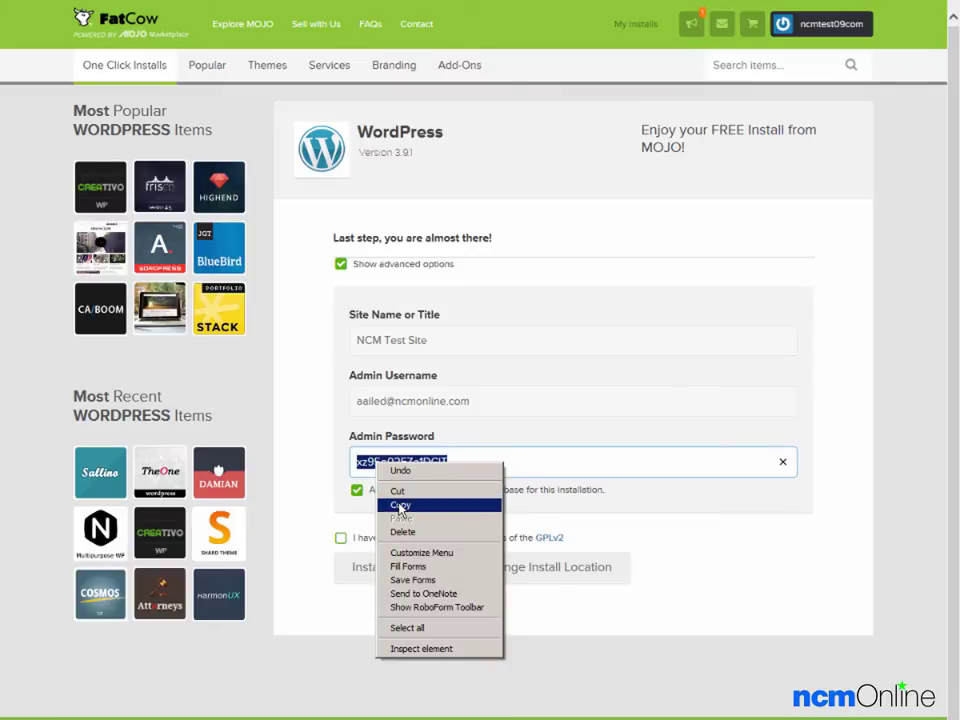
left_click(400, 507)
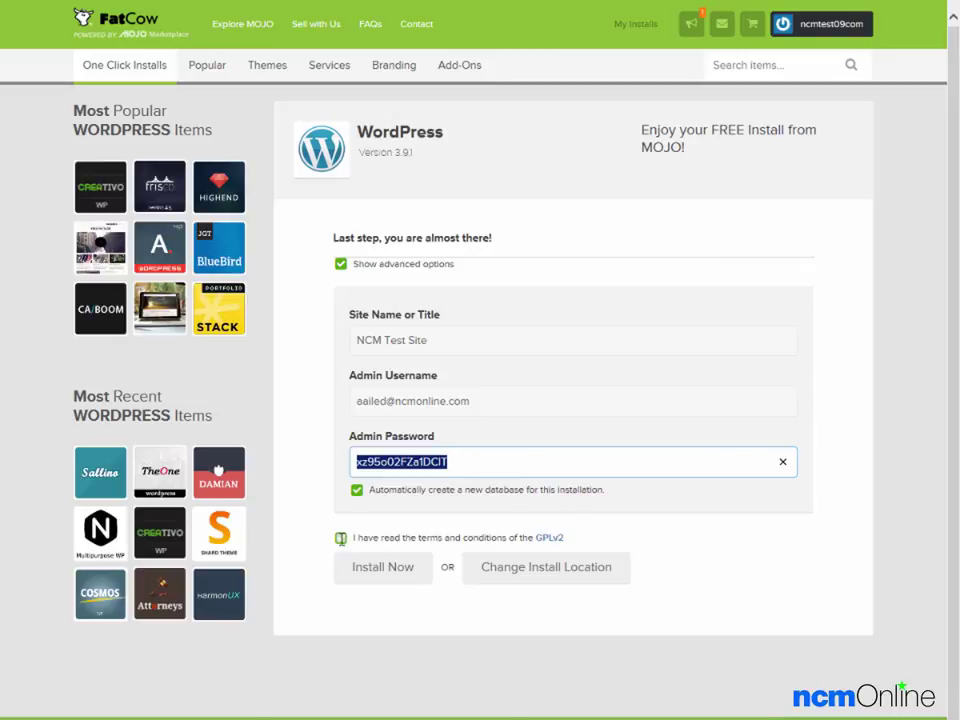
left_click(340, 538)
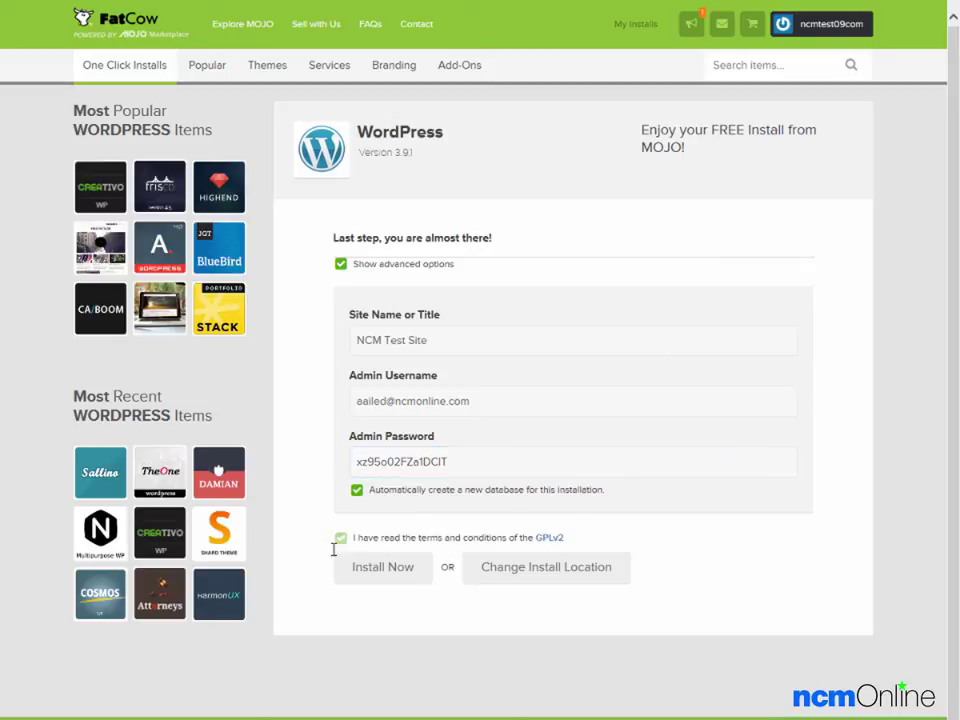
left_click(386, 569)
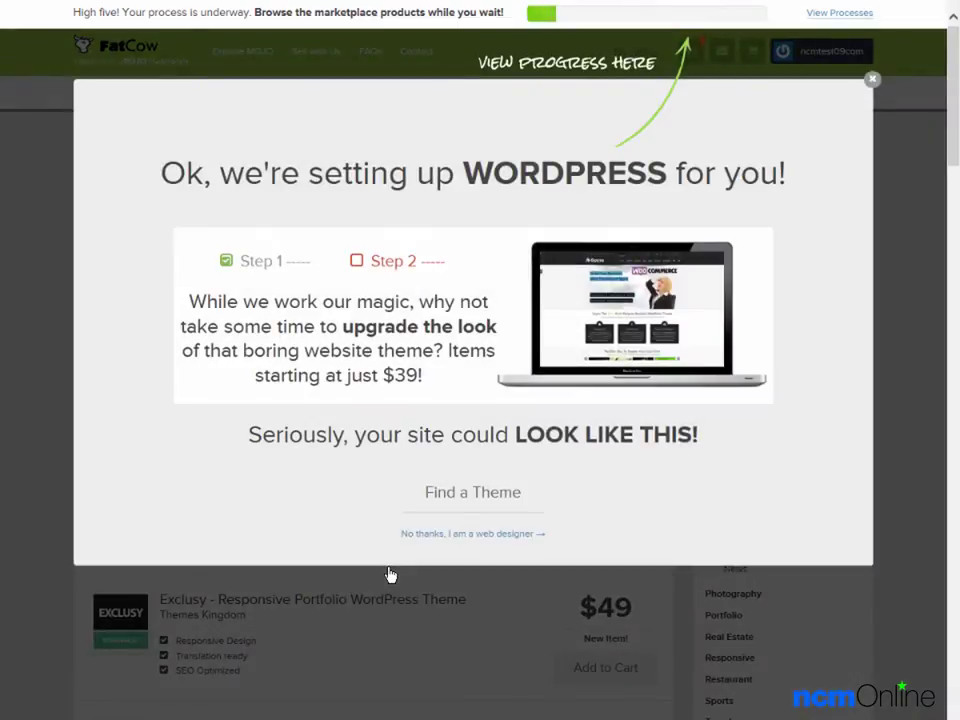
Close the WordPress setup notice and let the install progress bar finish.
left_click(872, 79)
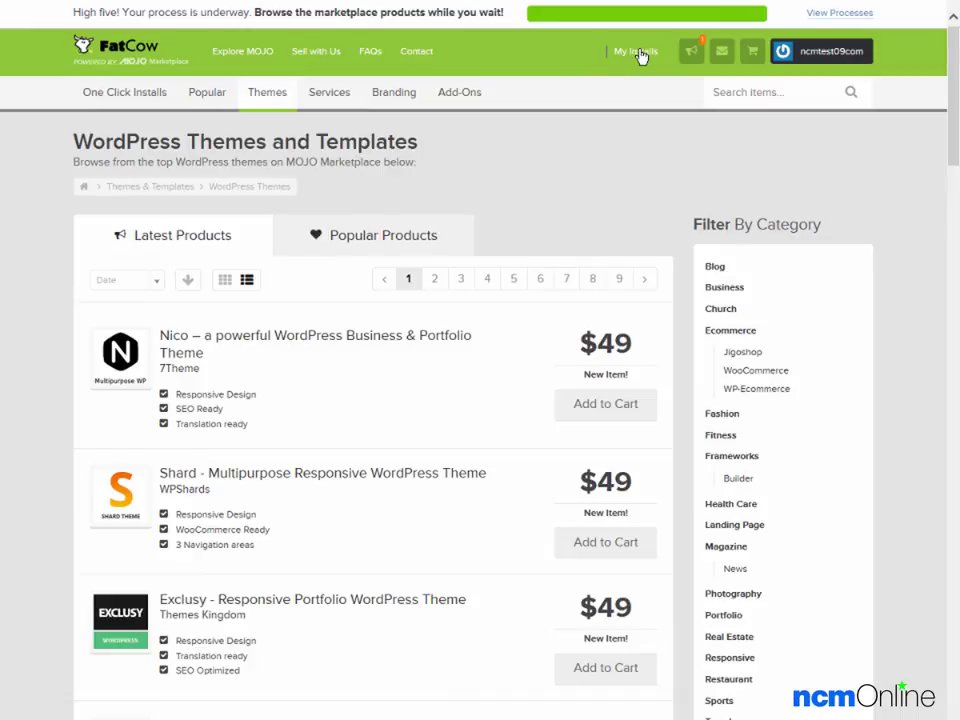
Under My Installs, go to Admin Login for the ncmtest09.com WordPress 3.9.1 install.
left_click(641, 54)
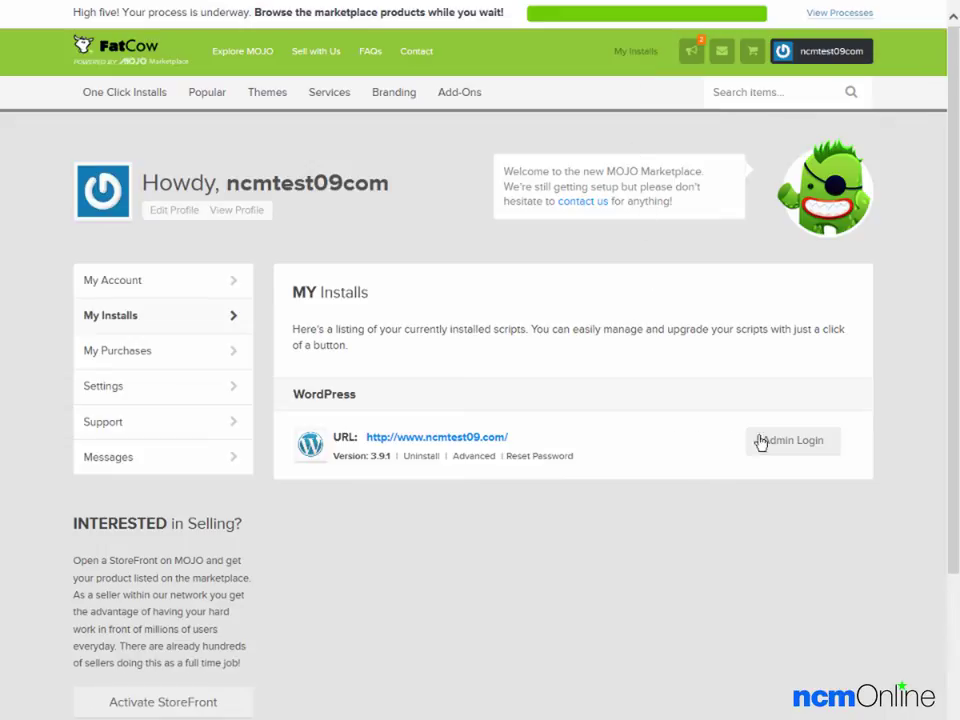
left_click(792, 442)
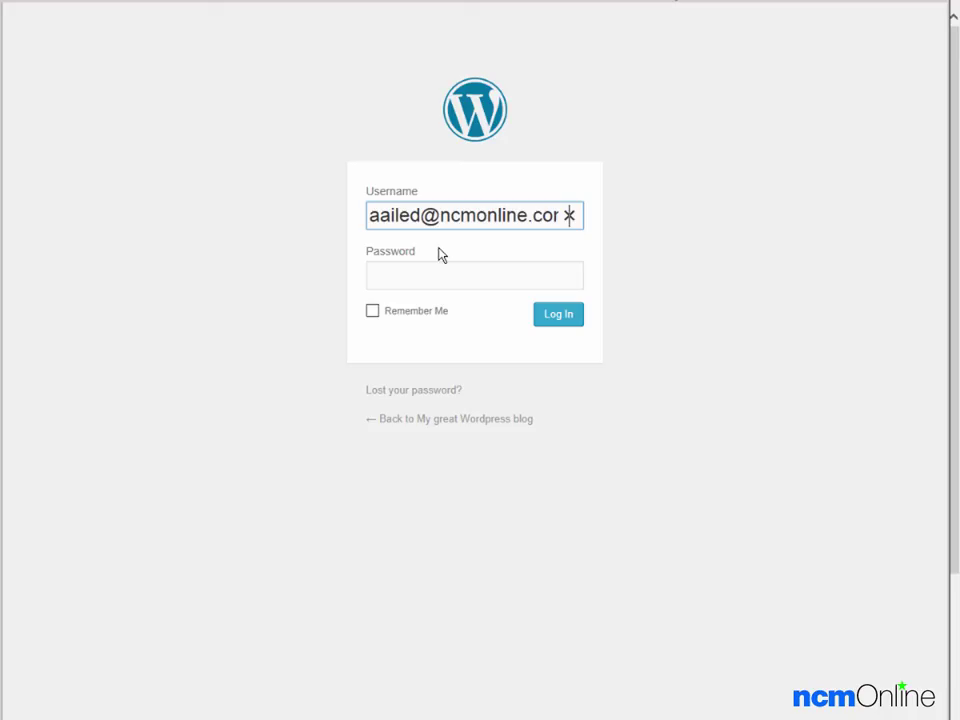
Paste the copied admin password into the WordPress login form and sign in.
left_click(422, 276)
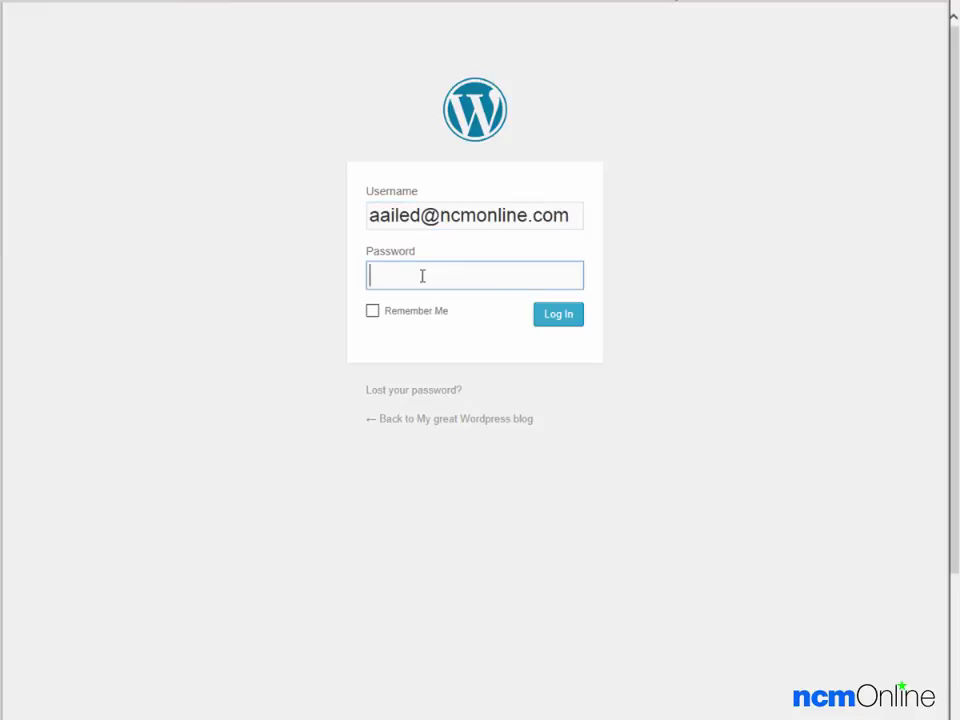
right_click(422, 276)
left_click(448, 334)
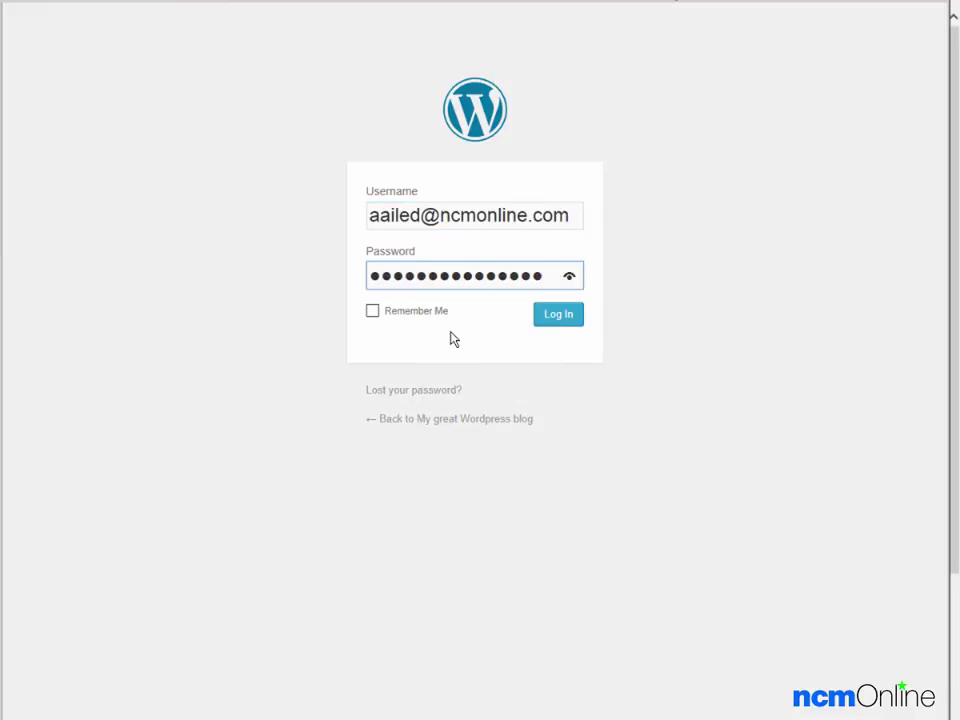
left_click(557, 316)
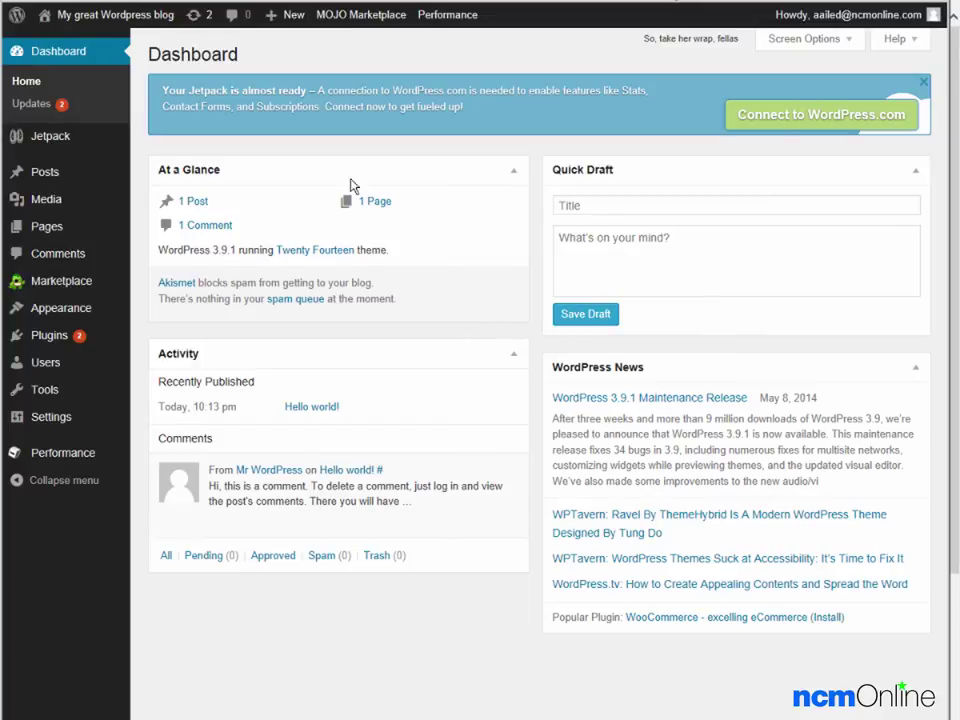
Create a new post from the admin bar and place the cursor in its title and body.
mouse_move(296, 21)
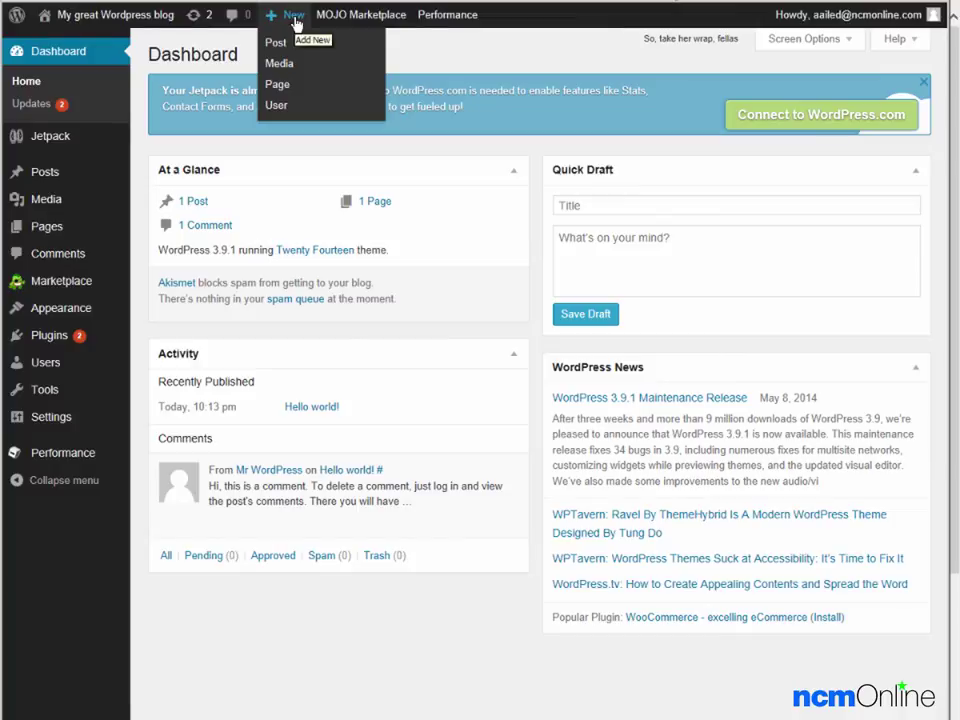
left_click(276, 44)
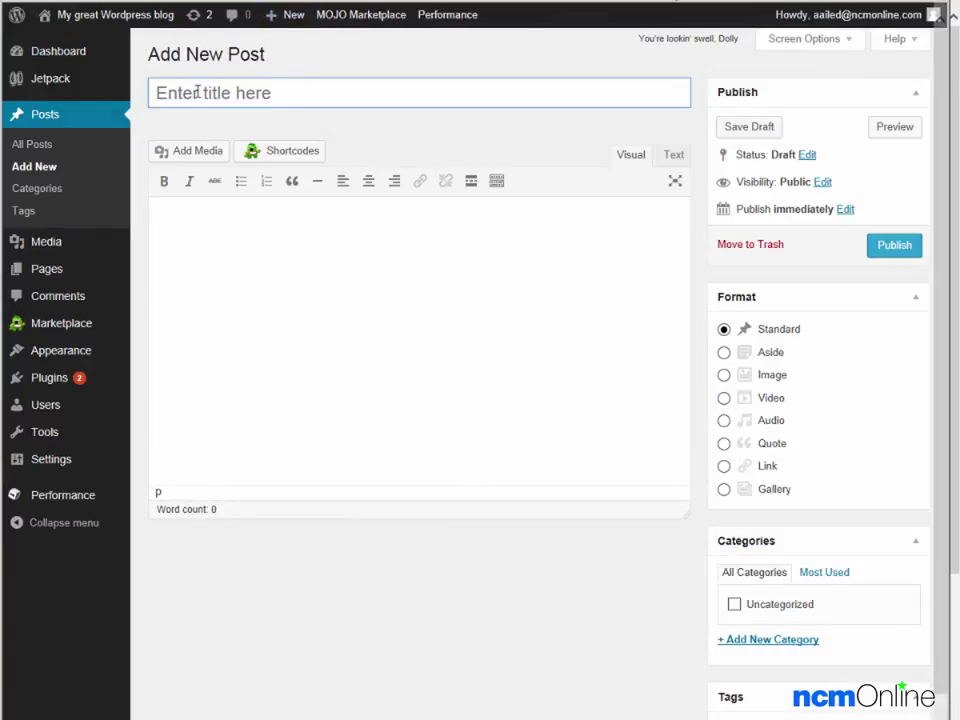
left_click(157, 93)
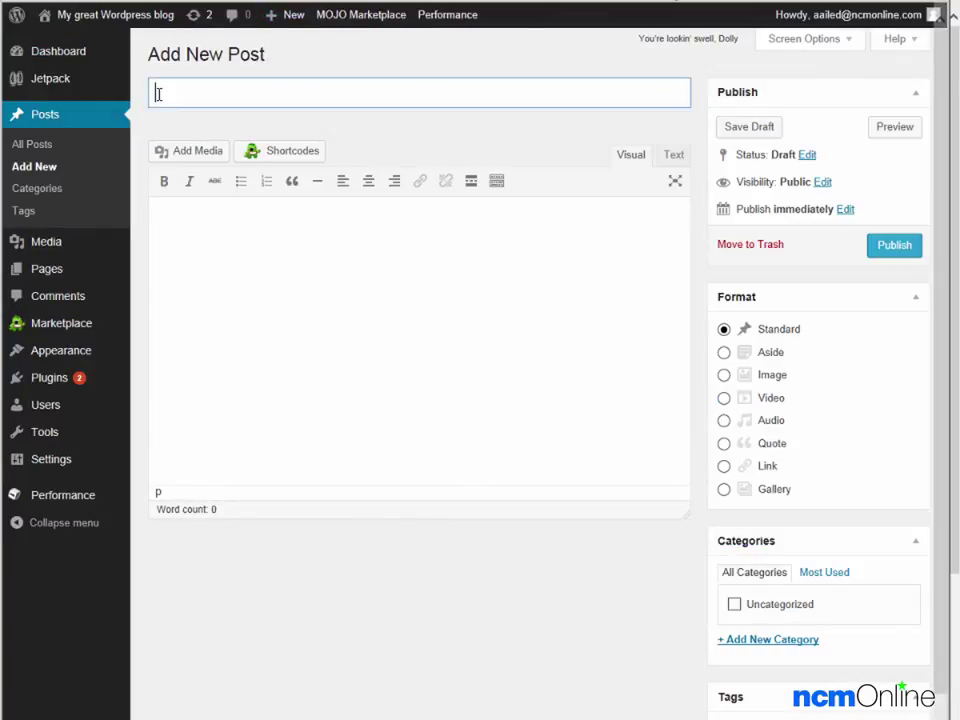
left_click(240, 224)
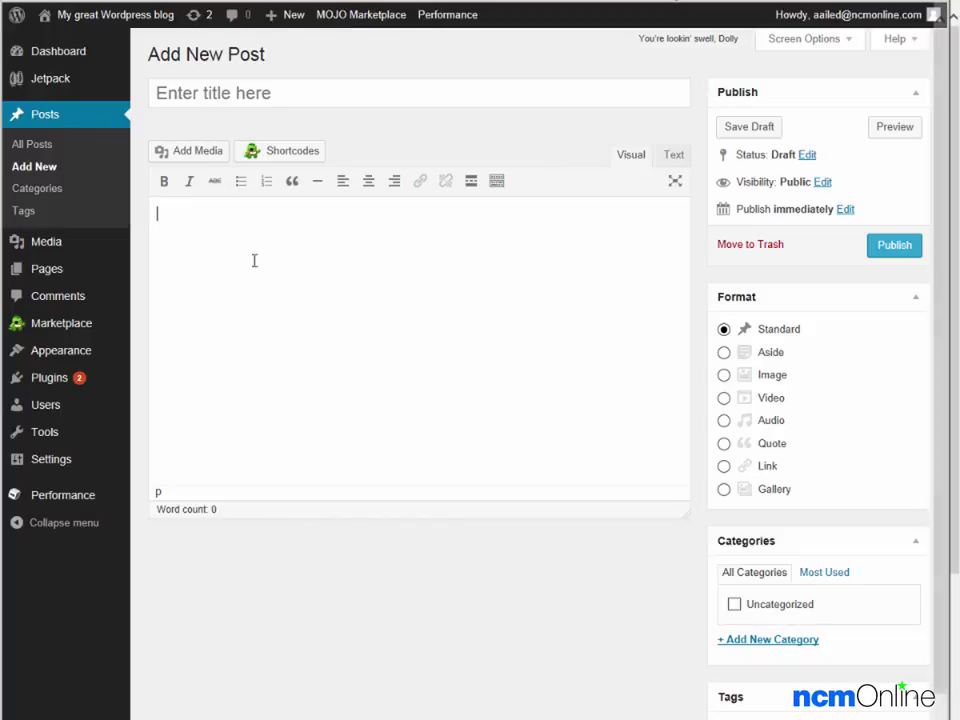
mouse_move(79, 26)
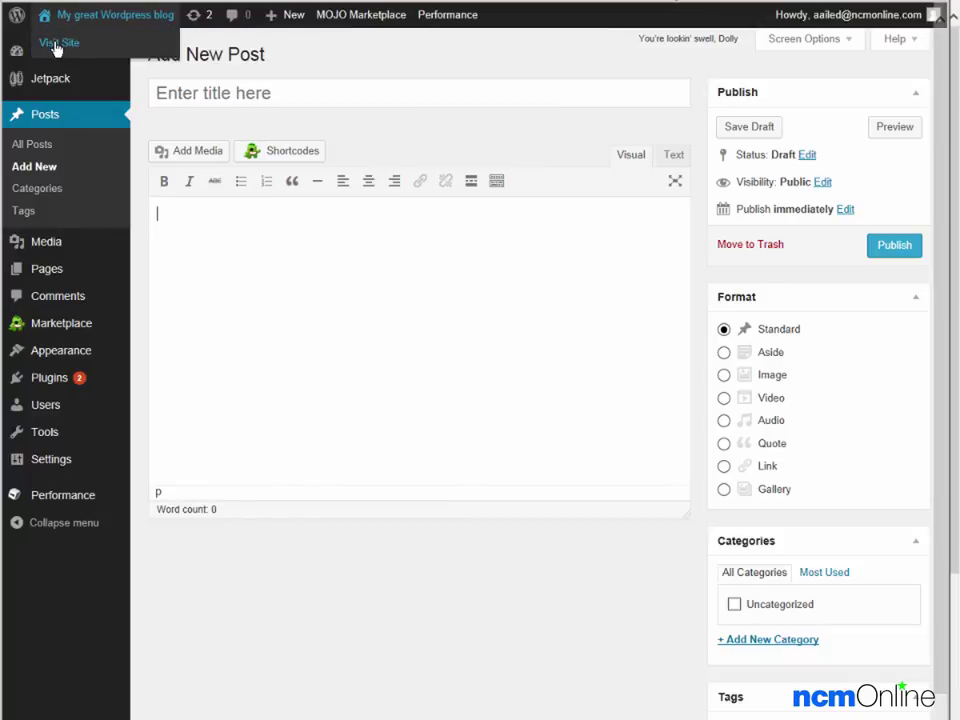
Visit the site's front end to see the default Hello World! post.
left_click(57, 45)
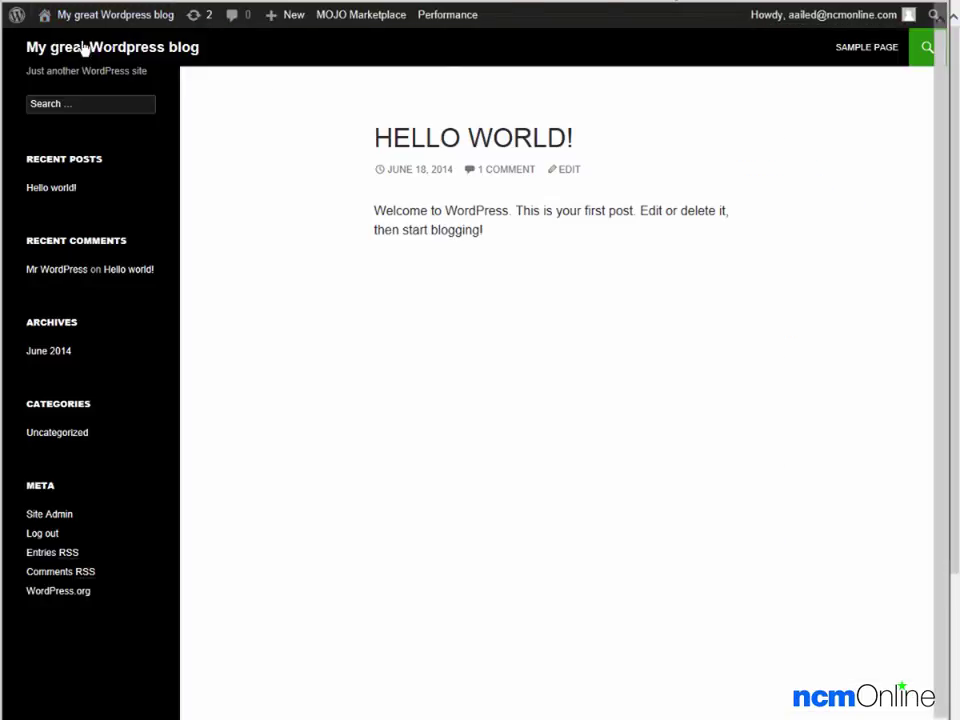